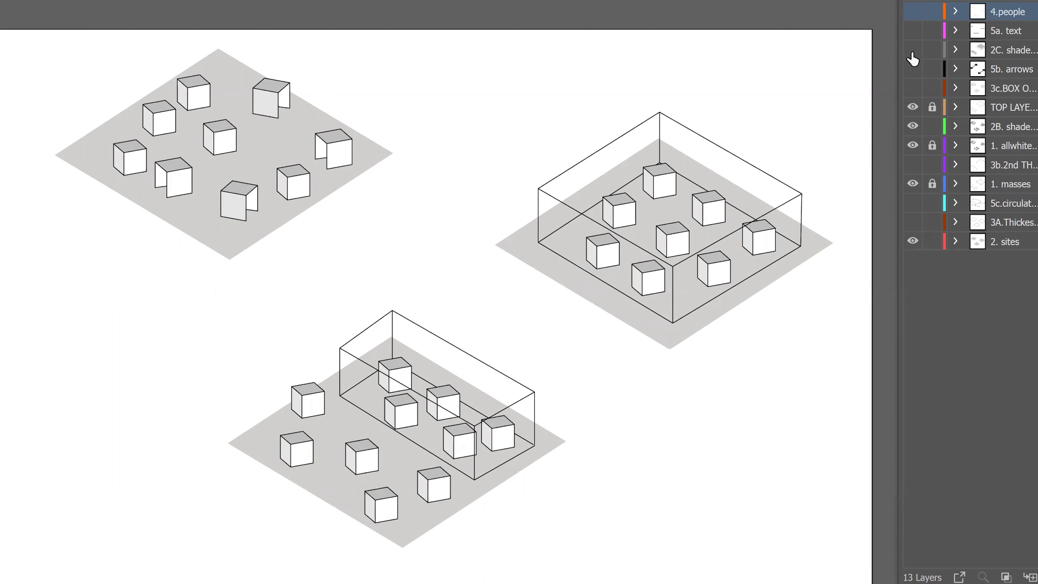
# Step: Turn on the 2C shade, 3A Thickest and 3b 2nd thick layers for grey volumes and heavy outlines
pyautogui.click(912, 50)
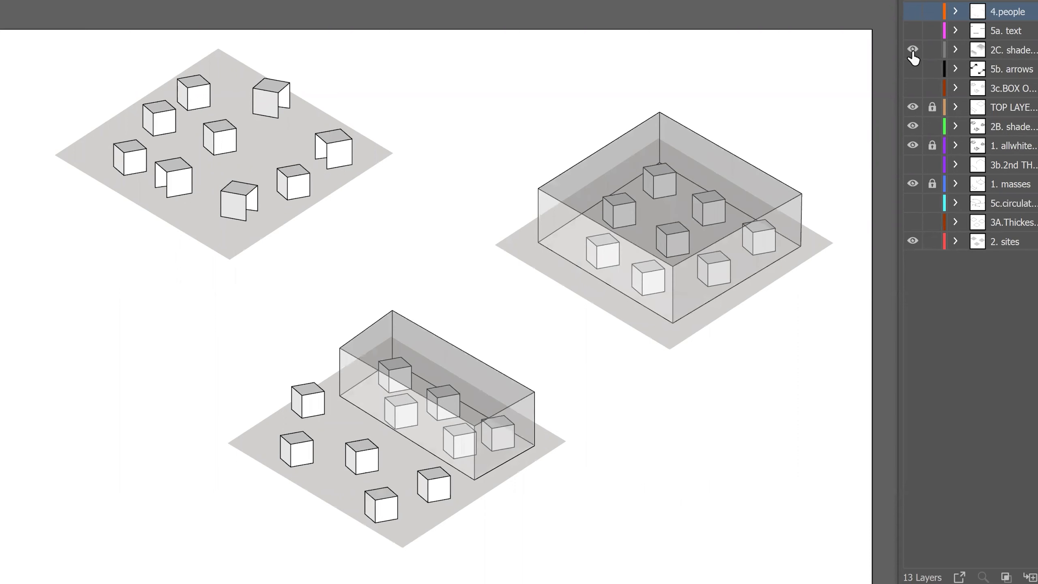
pyautogui.click(913, 222)
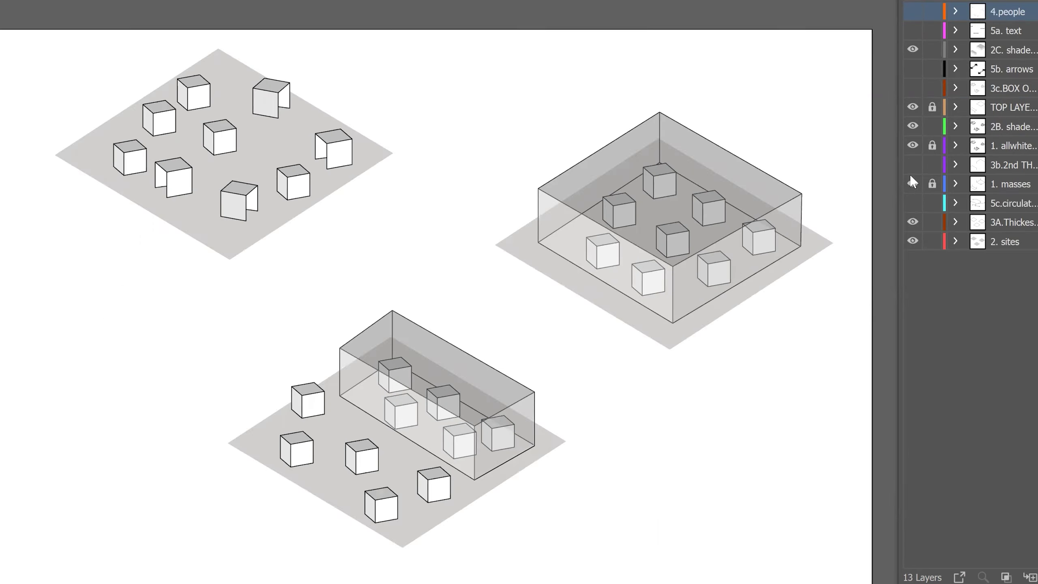
pyautogui.click(912, 164)
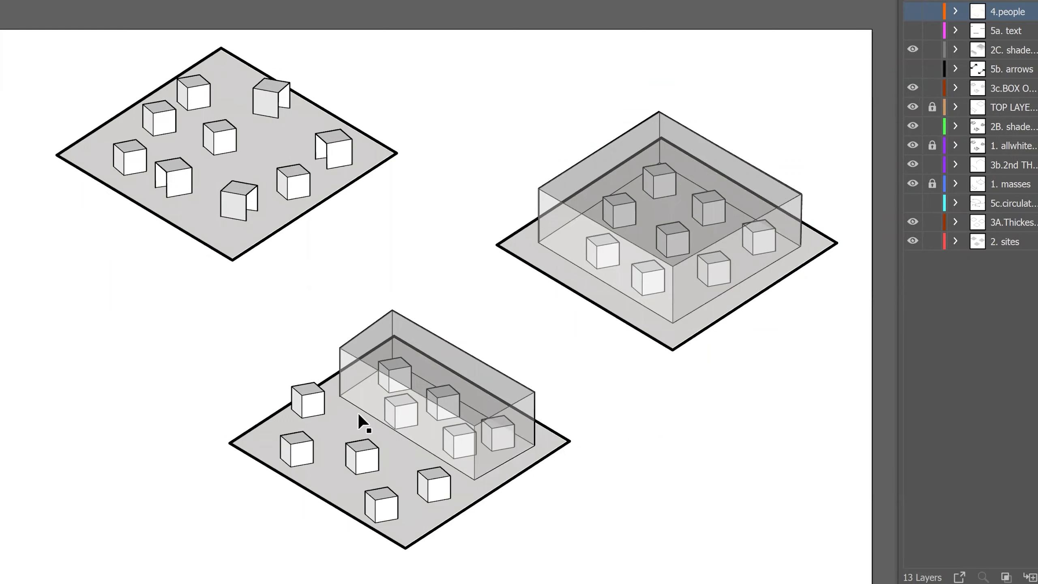
# Step: Toggle the volume shading, cube outlines and thick volume edges off and on to compare
pyautogui.click(406, 386)
pyautogui.click(912, 49)
pyautogui.click(912, 49)
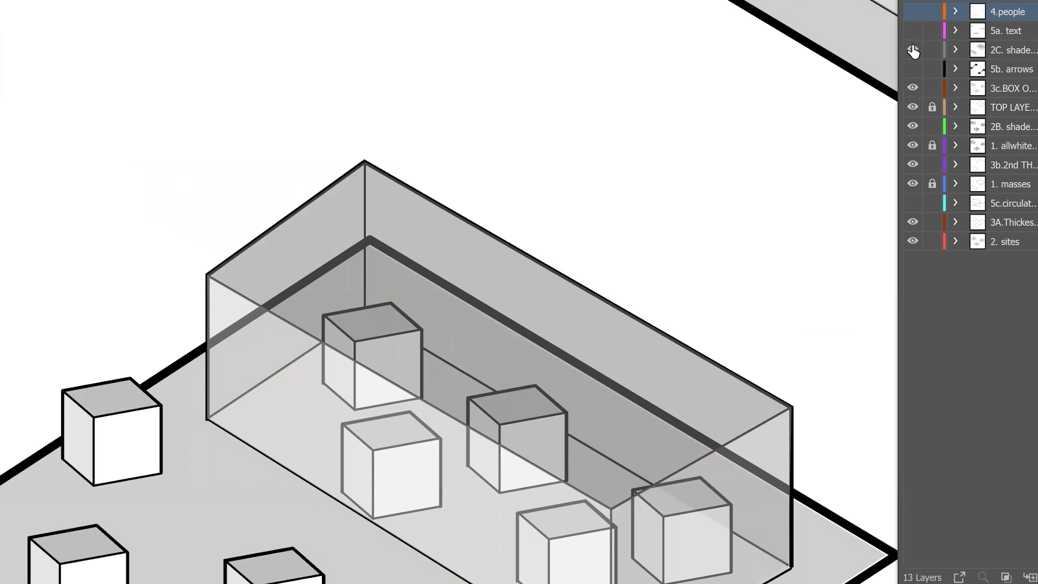
pyautogui.click(912, 88)
pyautogui.click(912, 87)
pyautogui.click(912, 164)
pyautogui.click(912, 165)
pyautogui.scroll(-5, 697, 146)
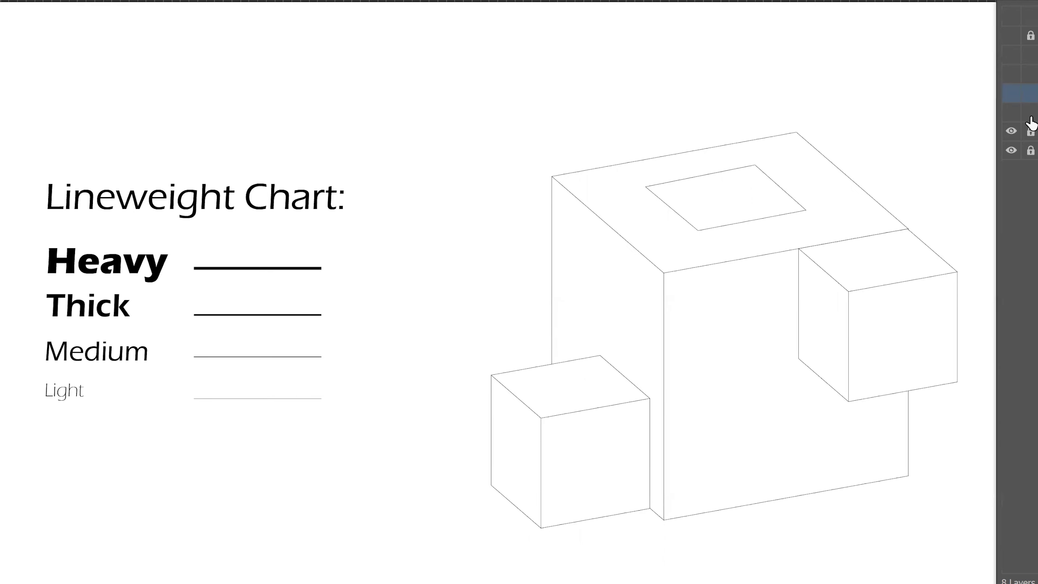
# Step: Show the heavy, medium and thick line layers, briefly hiding heavy and thick to compare
pyautogui.click(1011, 56)
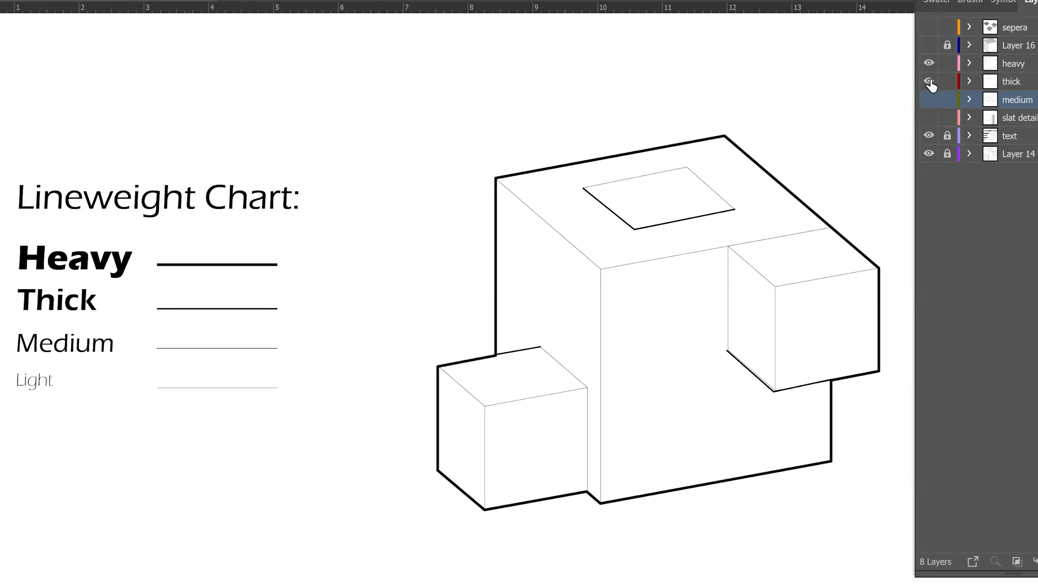
pyautogui.click(928, 99)
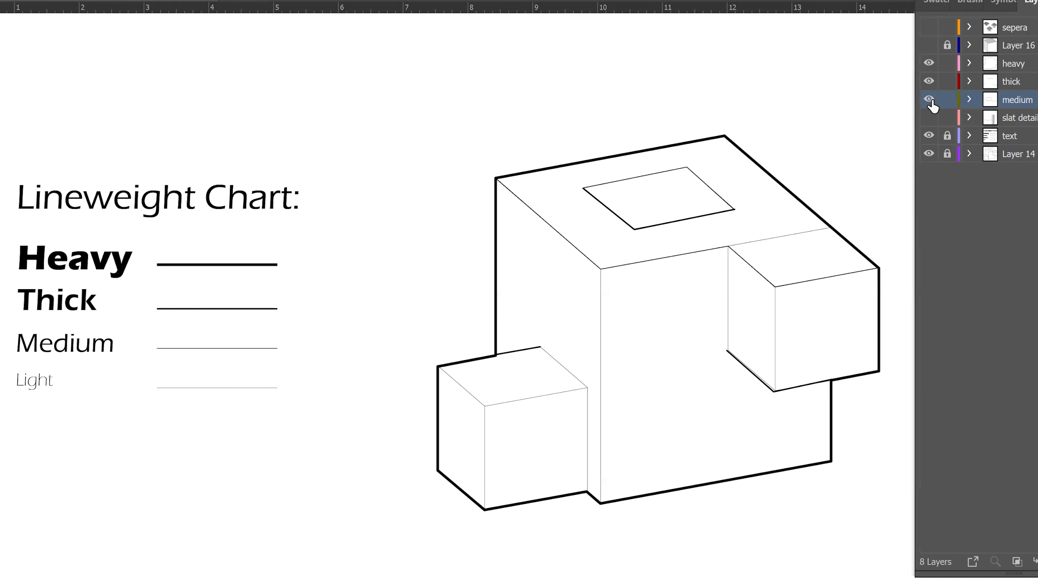
pyautogui.moveTo(925, 104)
pyautogui.mouseDown()
pyautogui.moveTo(926, 74)
pyautogui.moveTo(930, 109)
pyautogui.mouseUp()
pyautogui.moveTo(928, 62)
pyautogui.mouseDown()
pyautogui.moveTo(928, 99)
pyautogui.moveTo(929, 63)
pyautogui.mouseUp()
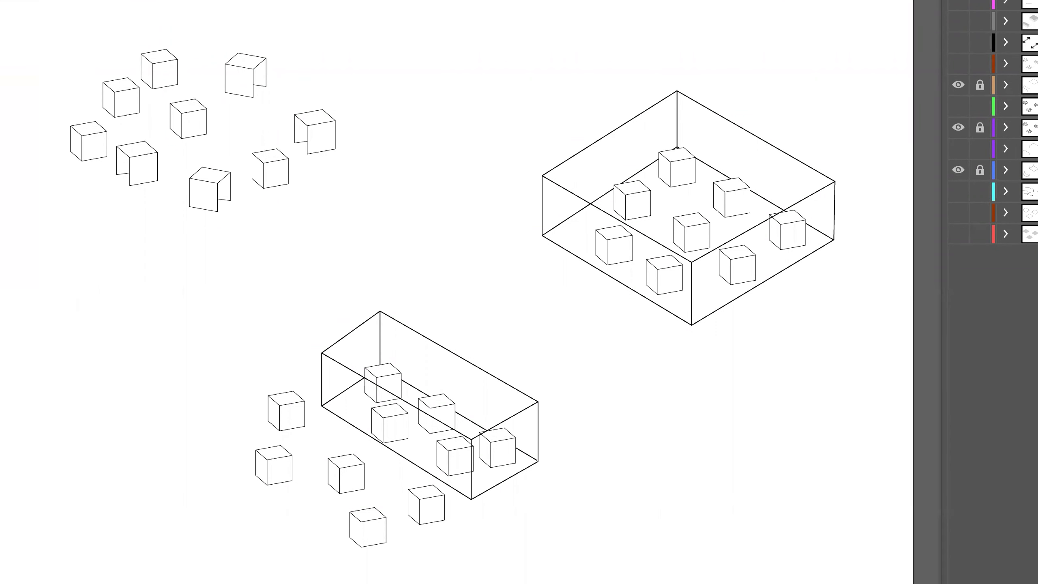
# Step: Turn on the sites, 2B shade, 2C shade, 3A Thickest and 3b 2nd thick layers
pyautogui.click(958, 233)
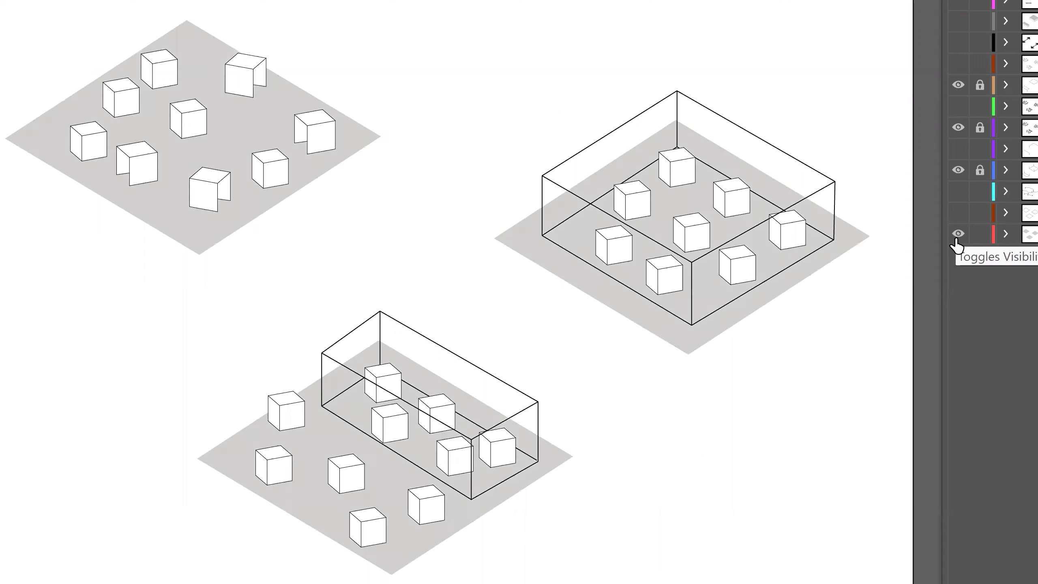
pyautogui.click(957, 106)
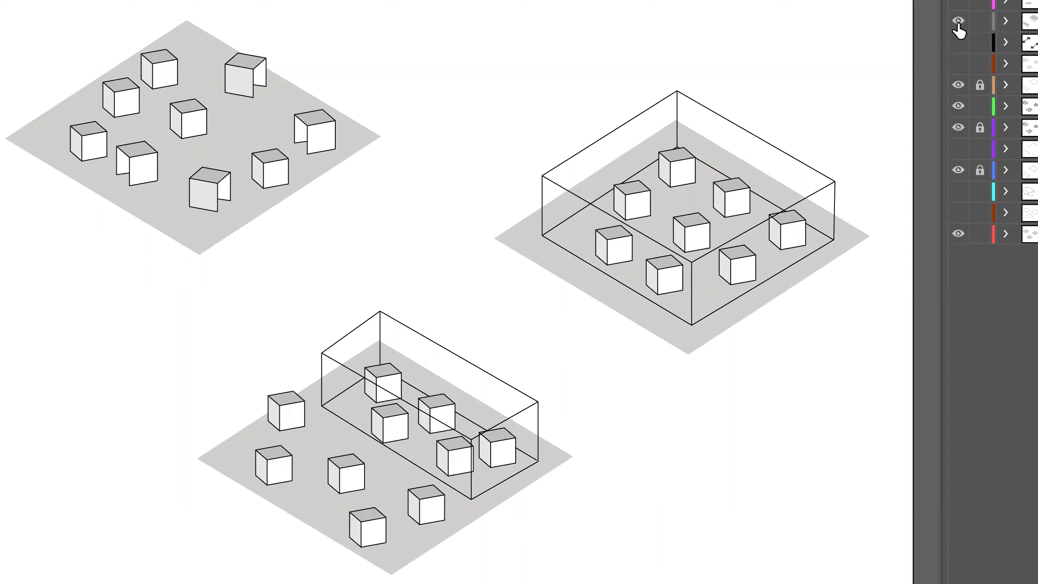
pyautogui.click(957, 21)
pyautogui.click(957, 213)
pyautogui.click(958, 149)
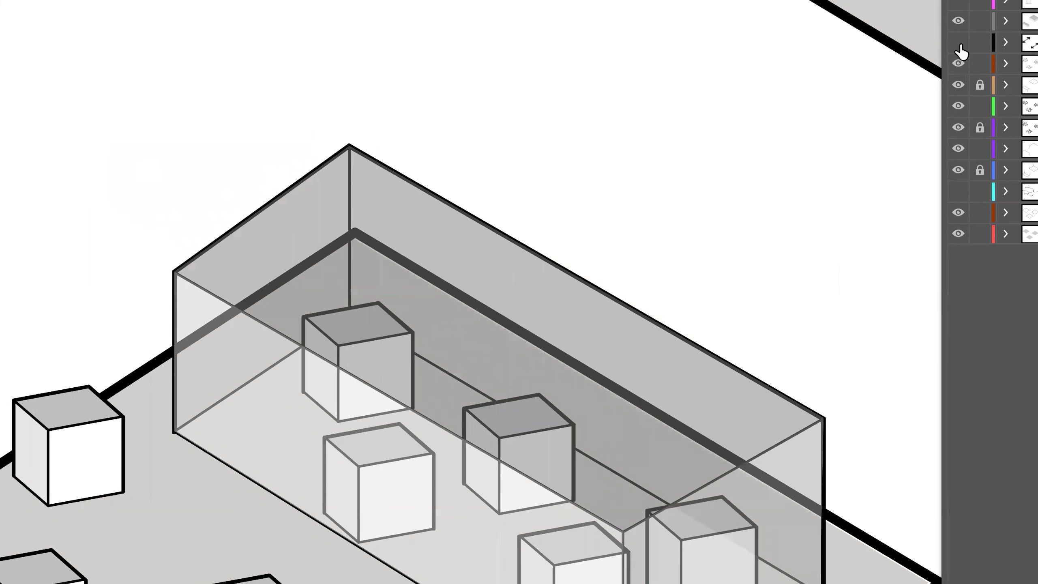
# Step: Hide and restore the volume shading and volume outlines to compare
pyautogui.click(957, 21)
pyautogui.click(958, 20)
pyautogui.click(957, 148)
pyautogui.click(958, 148)
# Step: Fit the whole artboard in view, briefly showing then hiding the diagram title labels
pyautogui.scroll(-5, 726, 135)
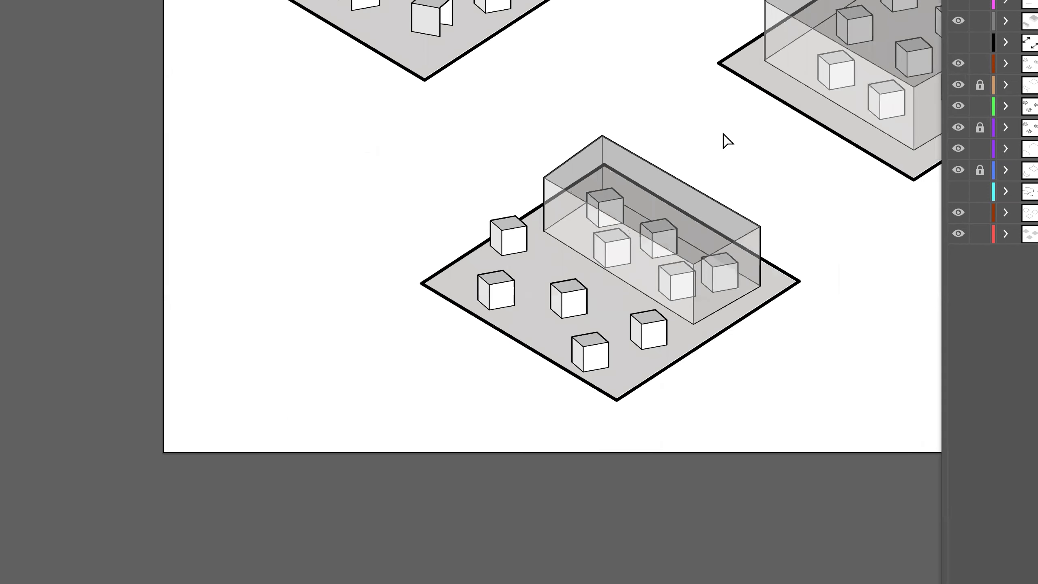
pyautogui.hscroll(3, 785, 132)
pyautogui.scroll(2, 785, 132)
pyautogui.scroll(3, 815, 90)
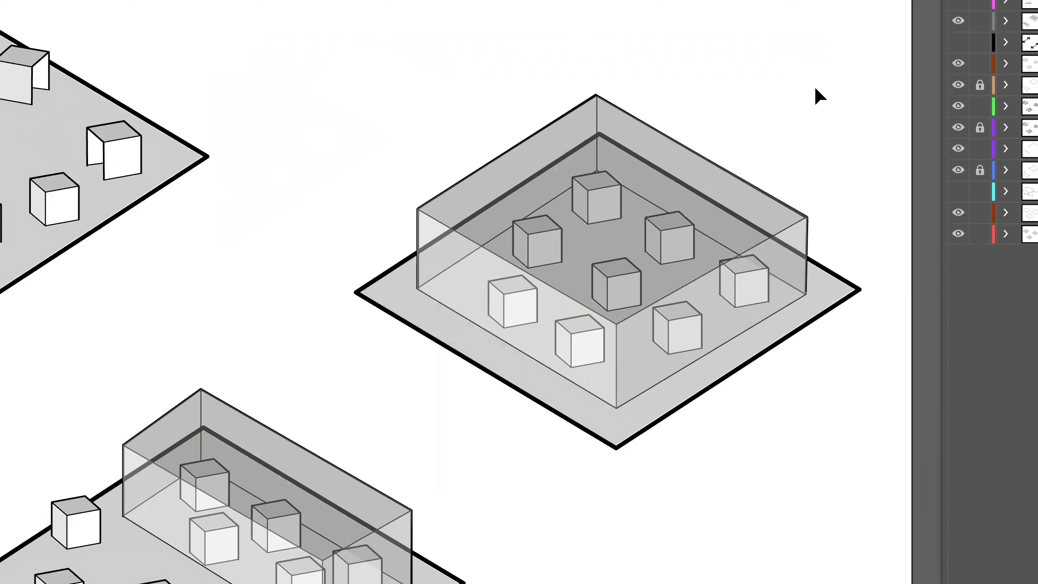
pyautogui.hscroll(-2, 654, 98)
pyautogui.hscroll(-2, 616, 107)
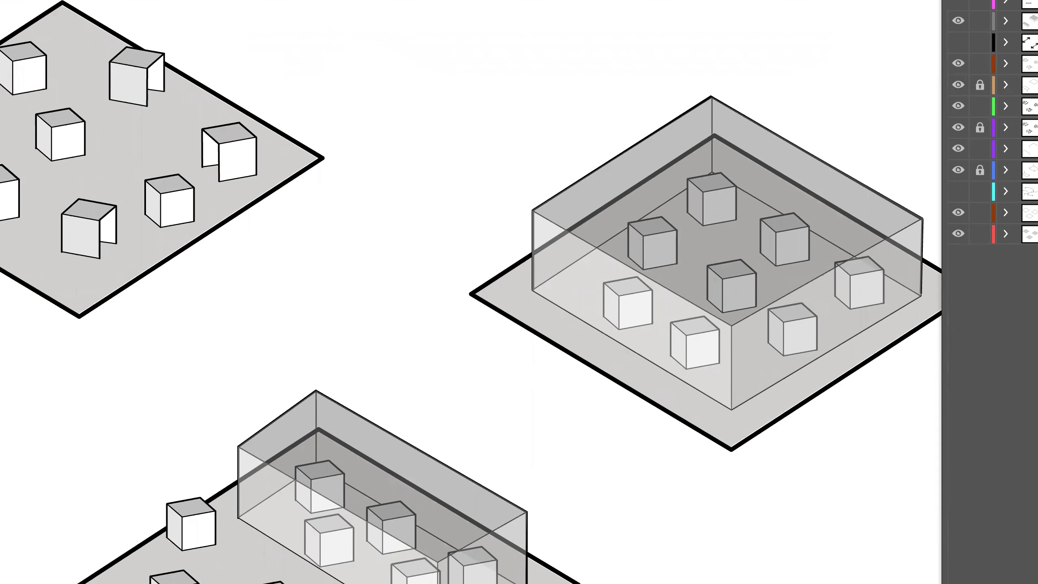
pyautogui.scroll(-4, 816, 162)
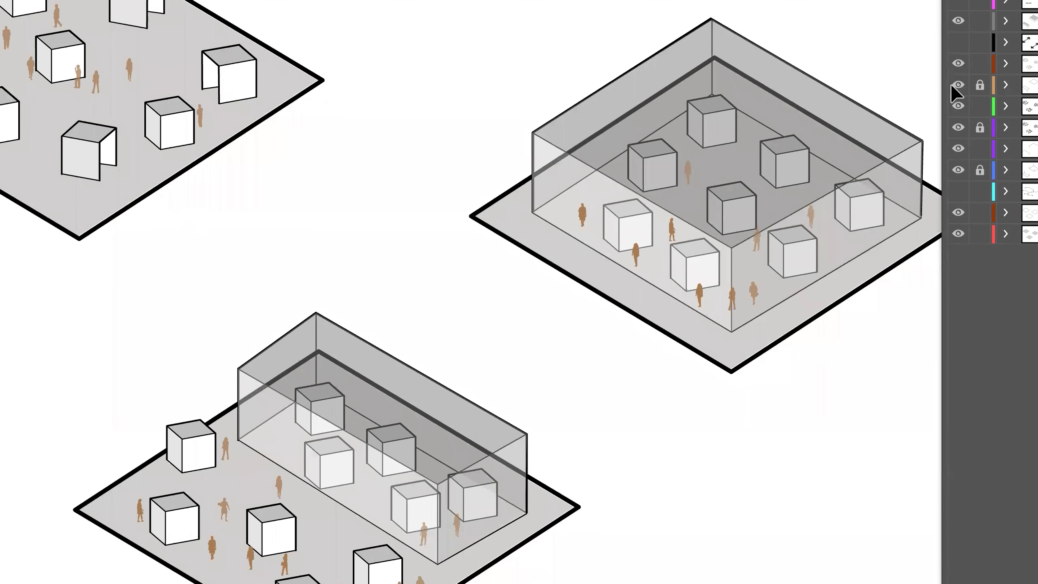
pyautogui.click(958, 2)
pyautogui.hotkey('ctrl', '0')
pyautogui.scroll(3, 688, 162)
pyautogui.click(957, 2)
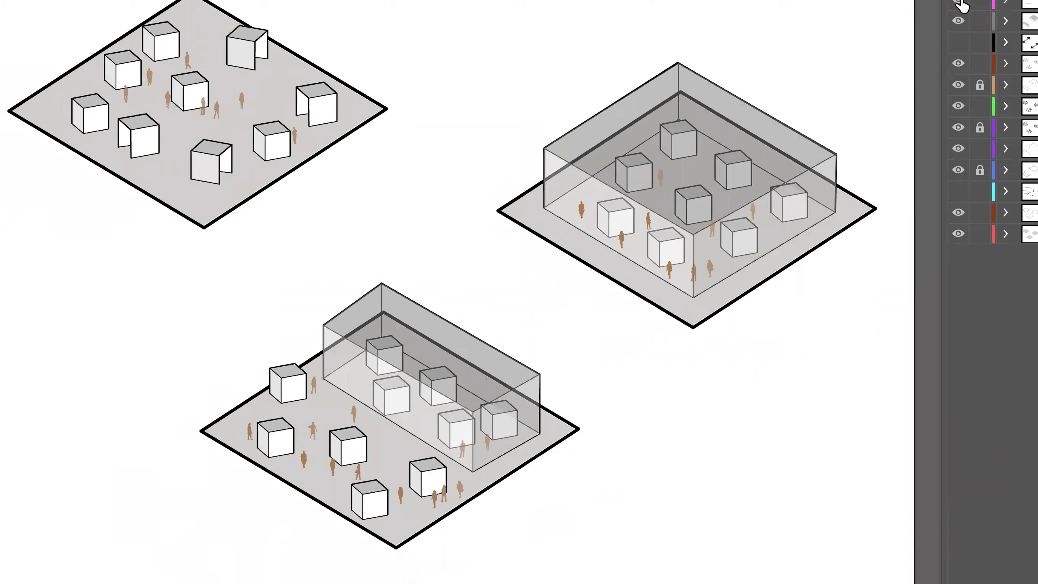